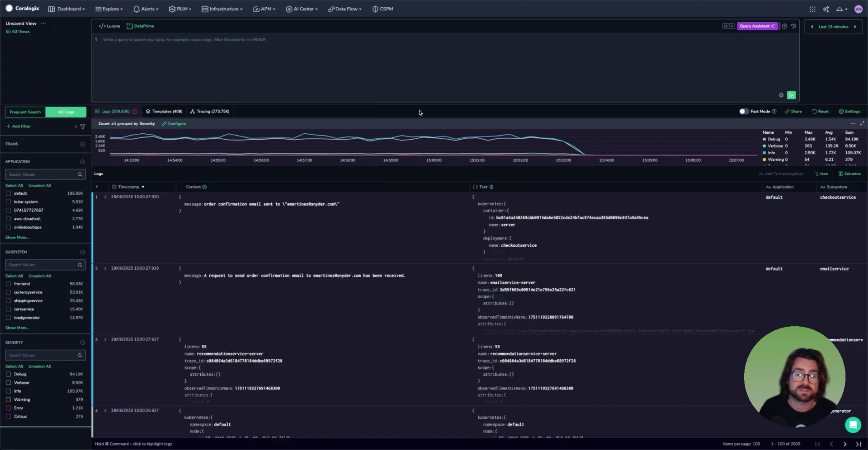
Query spans from the last 6h with limit 5, choosing timestamp, serviceName, operationName, traceID, parentId, duration and tags, and review the returned records
{"action": "left_click", "coordinate": [319, 71]}
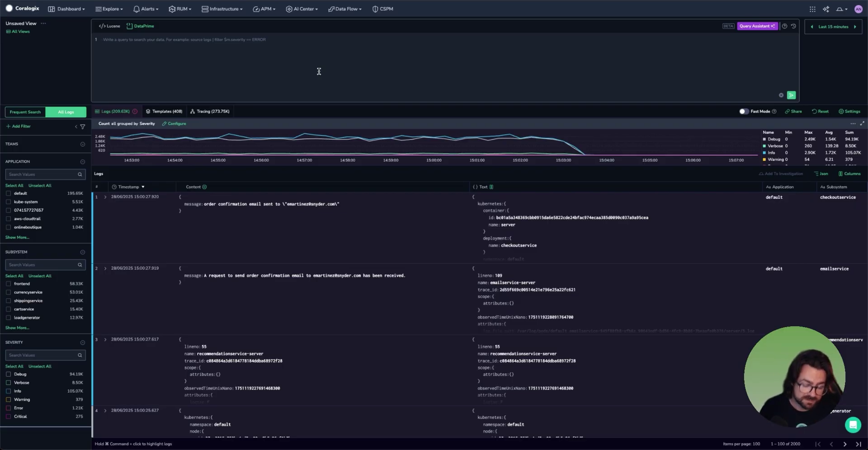
{"action": "type", "text": "source spans last 6h | limit 5 | choose $m.timestamp,          $l.serviceName,          $l.operationName,          traceID,          parentId,          duration,          tags"}
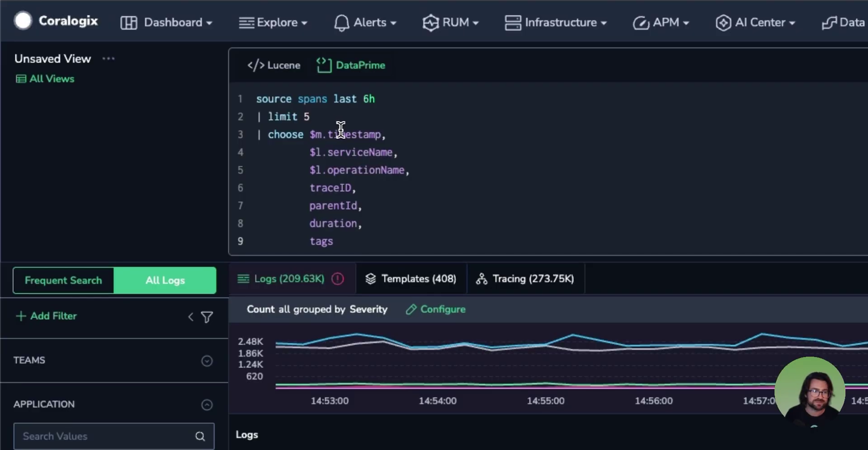
{"action": "double_click", "coordinate": [291, 117]}
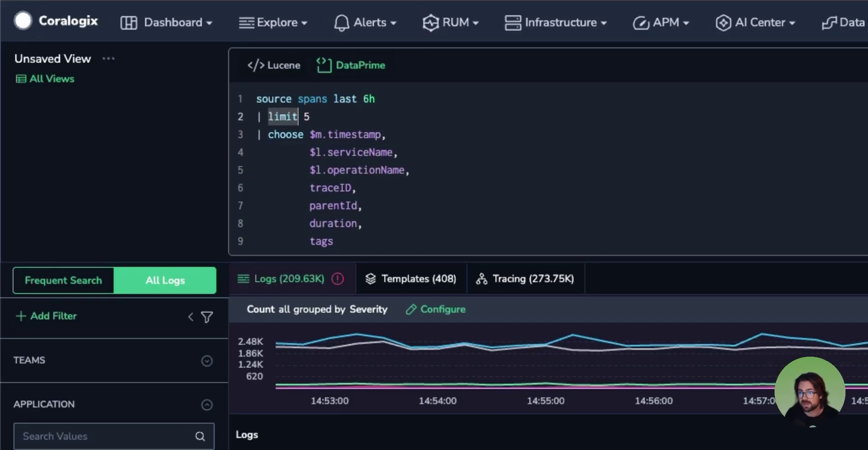
{"action": "key", "text": "ctrl+Return"}
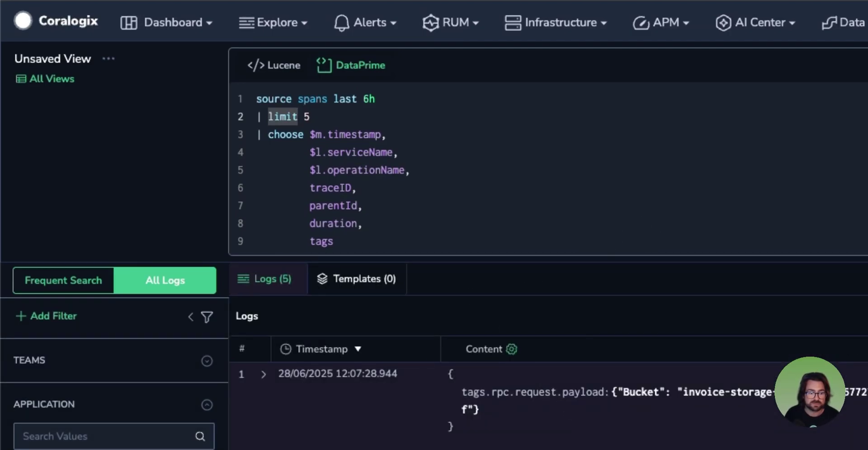
{"action": "scroll", "coordinate": [543, 397], "scroll_direction": "down", "scroll_amount": 5}
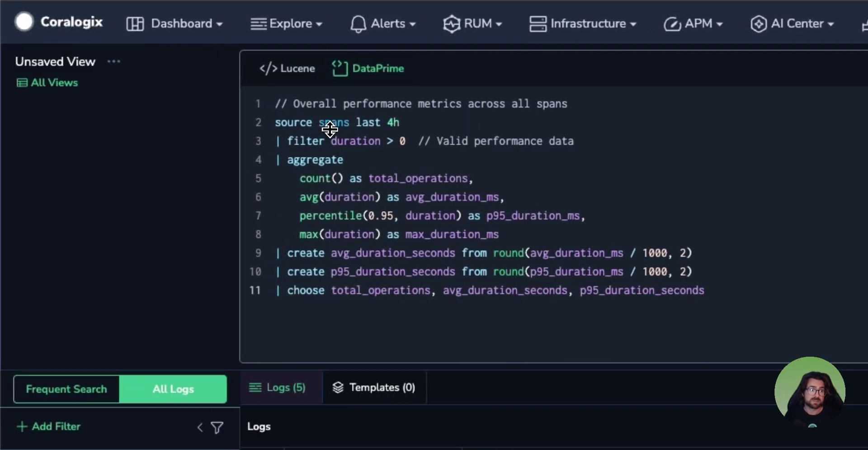
Run a 4h spans query filtered to duration > 0 that returns total_operations, avg_duration_seconds and p95_duration_seconds
{"action": "mouse_move", "coordinate": [316, 175]}
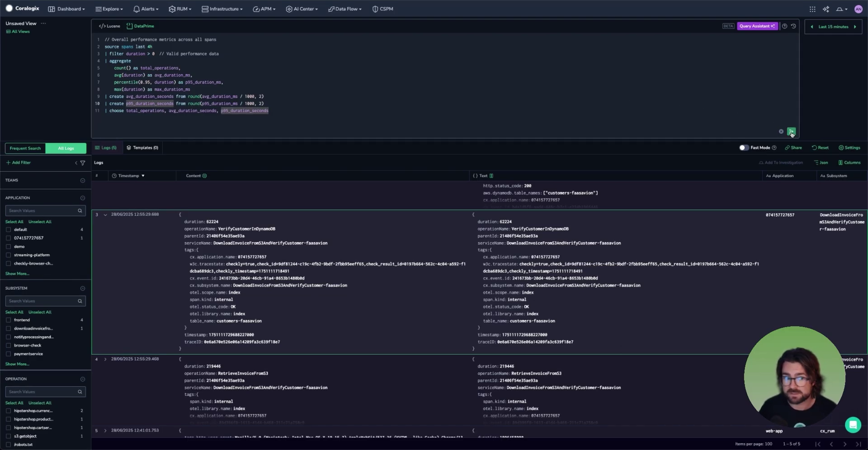
{"action": "left_click", "coordinate": [791, 132]}
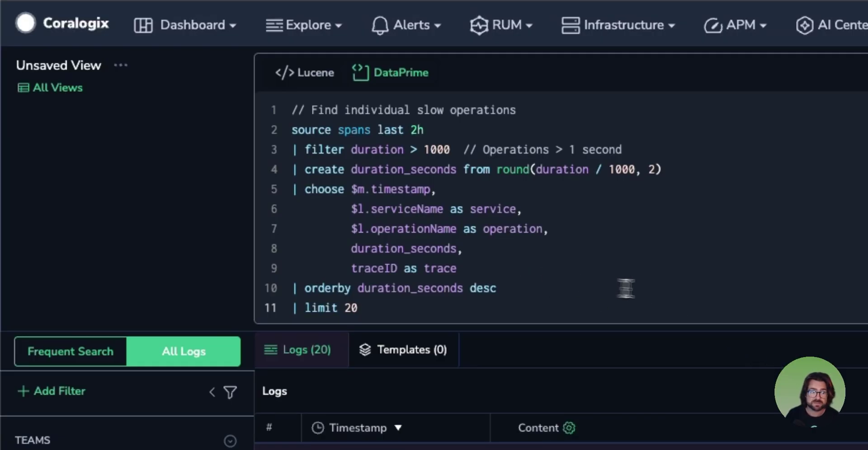
Run the 2h slow-operations query for durations > 1000, ordered by duration_seconds descending with limit 20, and review its results
{"action": "left_click", "coordinate": [424, 249]}
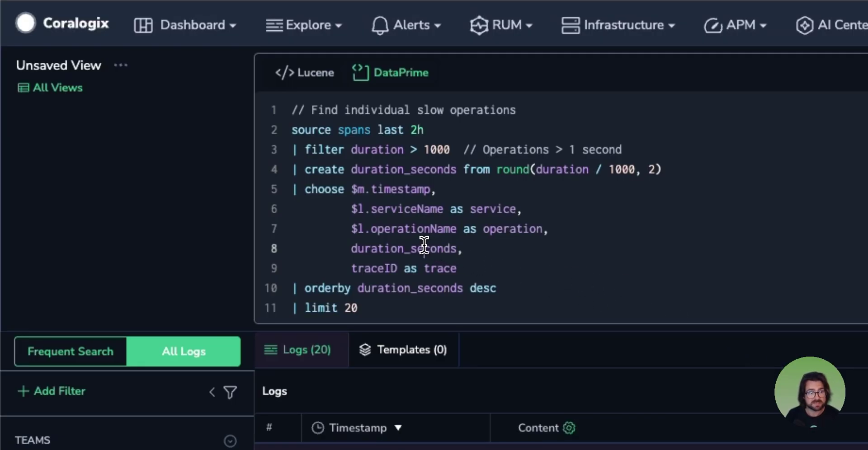
{"action": "left_click", "coordinate": [414, 300]}
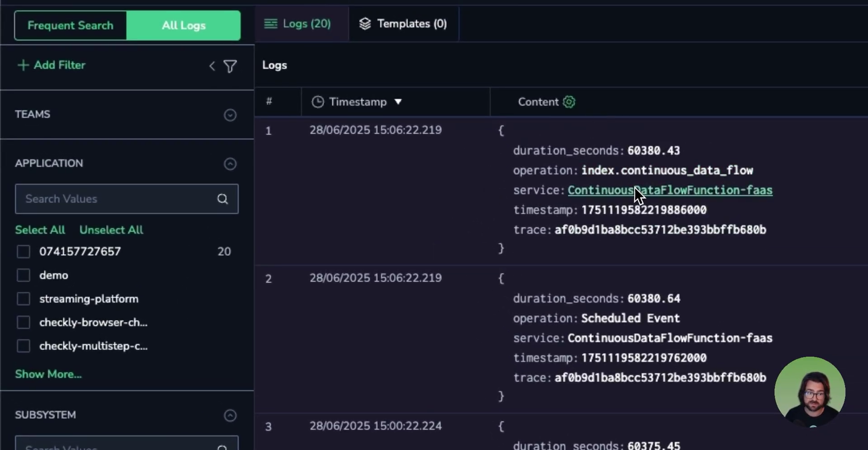
{"action": "scroll", "coordinate": [634, 188], "scroll_direction": "down", "scroll_amount": 5}
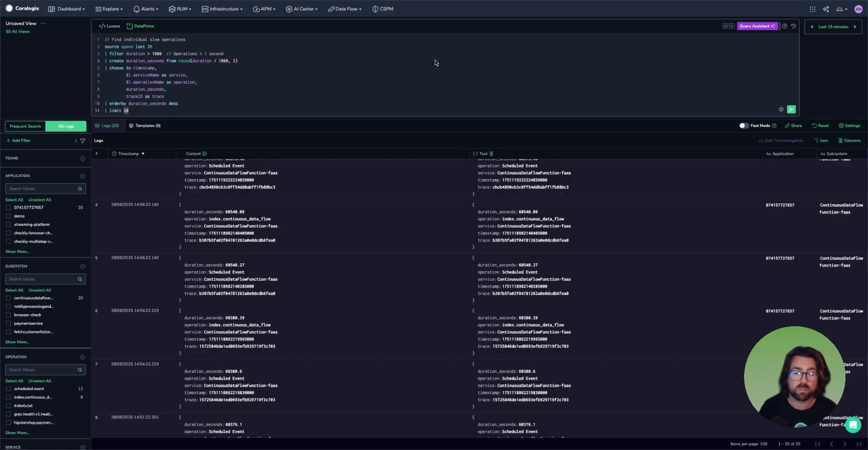
{"action": "key", "text": "ctrl+Return"}
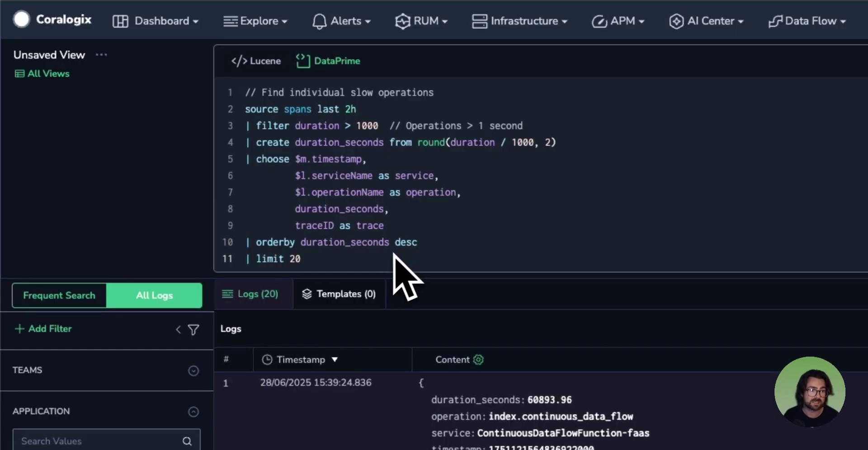
Replace the query with a 2h span search for http.status_code > 399, choosing Err_Time, Err_Service, Failed_Action, Trace and Status, and run it
{"action": "left_click_drag", "start_coordinate": [367, 233], "coordinate": [150, 71]}
{"action": "type", "text": "// Start with span errors - what failed? source spans last 2h | filter tags['http.status_code'] > 399 | choose $m.timestamp as Err_Time,          $l.serviceName as Err_Service,          $l.operationName as Failed_Action,          traceID as Trace,          tags['http.status_code'] as Status"}
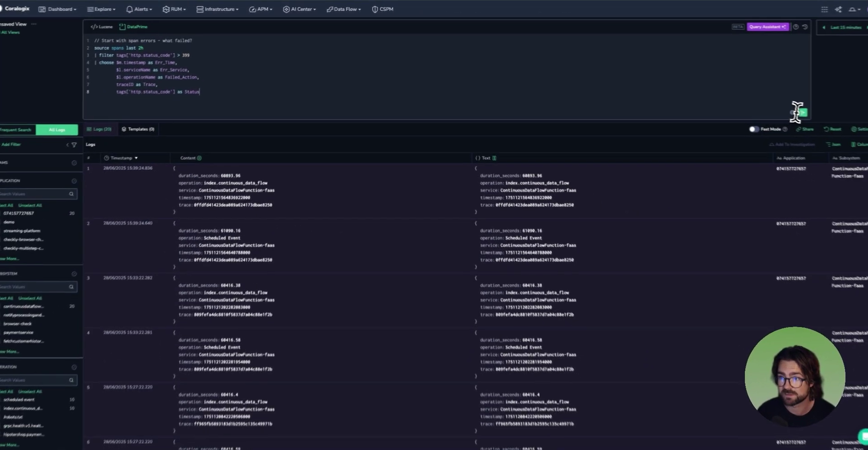
{"action": "left_click", "coordinate": [792, 109]}
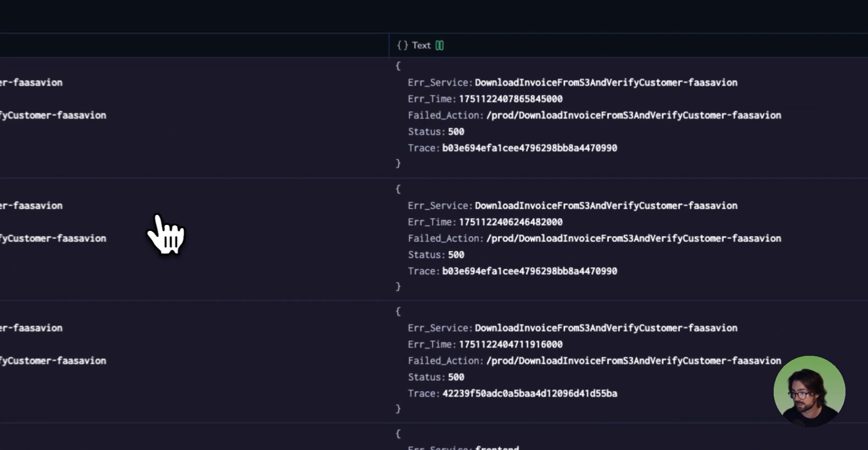
{"action": "scroll", "coordinate": [371, 235], "scroll_direction": "down", "scroll_amount": 1}
{"action": "scroll", "coordinate": [153, 222], "scroll_direction": "down", "scroll_amount": 10}
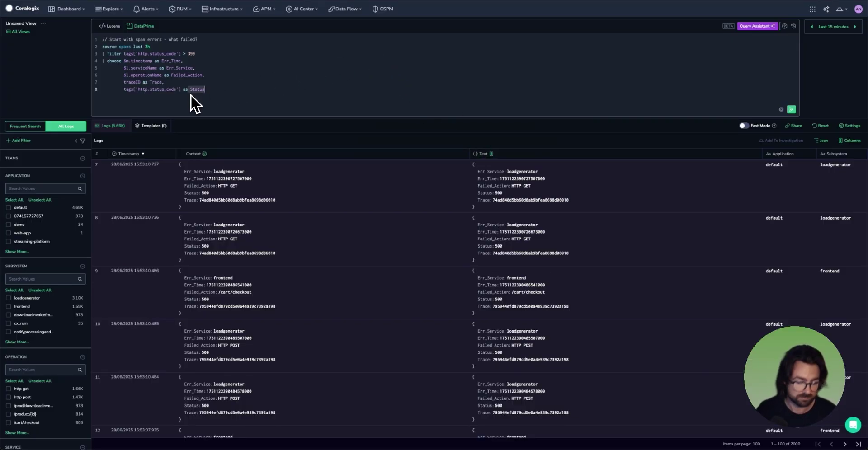
Append a join to 3h root spans using Trace into Root, plus a Time_to_fail calculation filtered to > 0, and unindent the join line
{"action": "type", "text": "| join ( source spans last 3h     | filter parentId == null  // Root spans only     | choose $m.timestamp as Start_Time,             traceID as Trace,             $l.operationName as Action,             $l.serviceName as Start_Service ) using Trace into Root // Calculate timing - how long before it failed? | create Time_to_fail from Err_Time:timestamp - Root.Start_Time:timestamp | filter Time_to_fail:number > 0"}
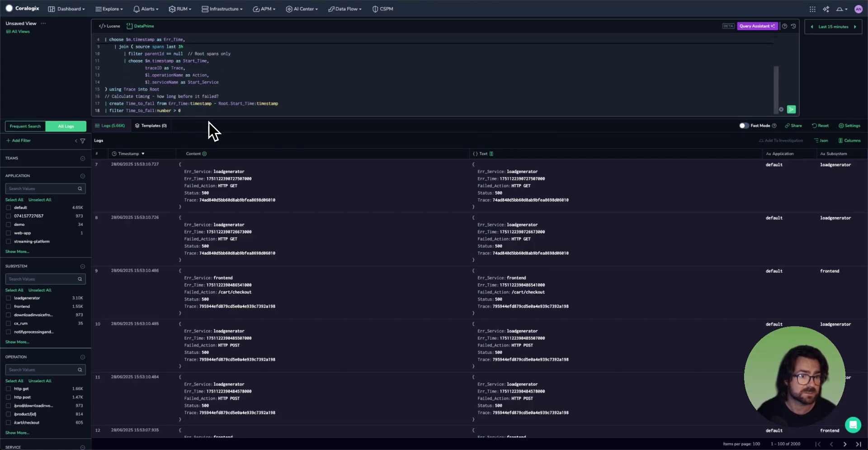
{"action": "left_click_drag", "start_coordinate": [207, 114], "coordinate": [219, 204]}
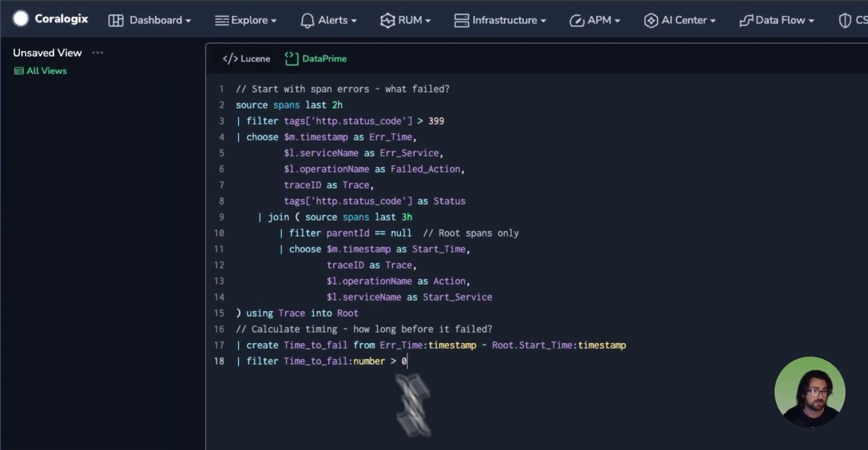
{"action": "left_click", "coordinate": [258, 218]}
{"action": "key", "text": "BackSpace"}
{"action": "key", "text": "BackSpace"}
{"action": "key", "text": "BackSpace"}
{"action": "key", "text": "BackSpace"}
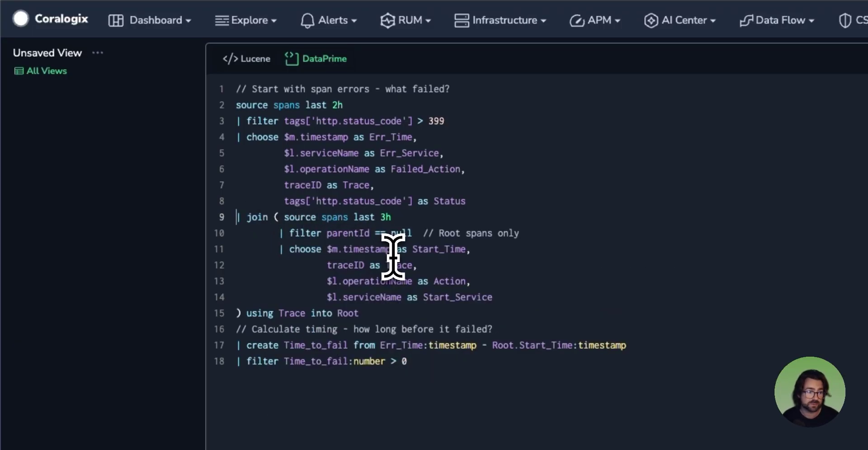
Run the joined root-span query, expand the first record and review the root details and Time_to_fail values
{"action": "left_click", "coordinate": [351, 269]}
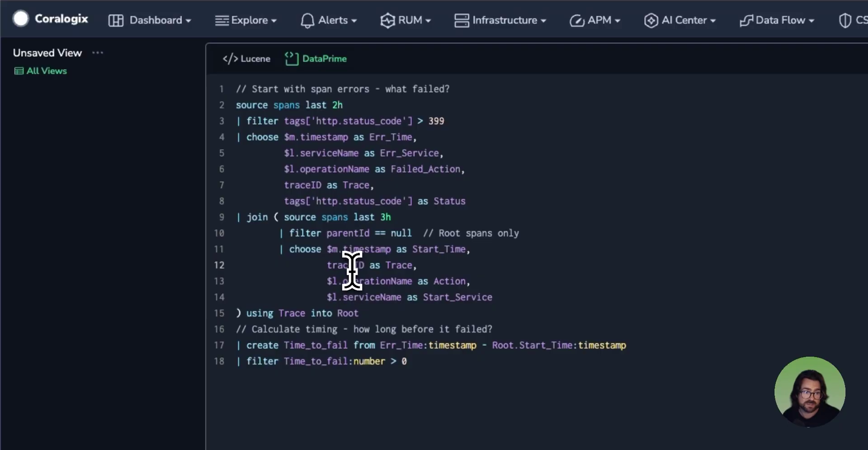
{"action": "left_click", "coordinate": [396, 266]}
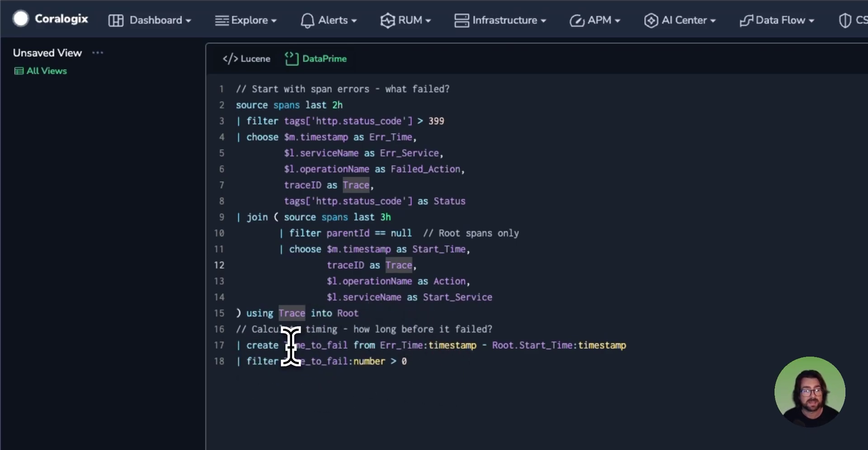
{"action": "left_click", "coordinate": [309, 345]}
{"action": "key", "text": "ctrl+a"}
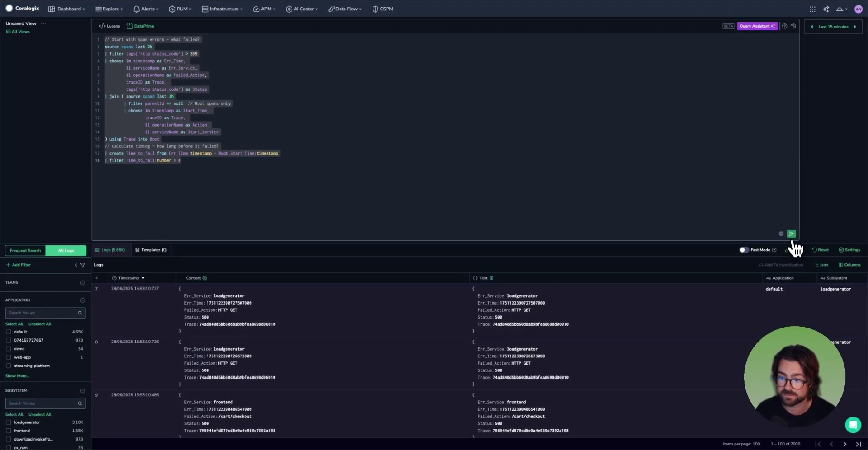
{"action": "left_click", "coordinate": [792, 233]}
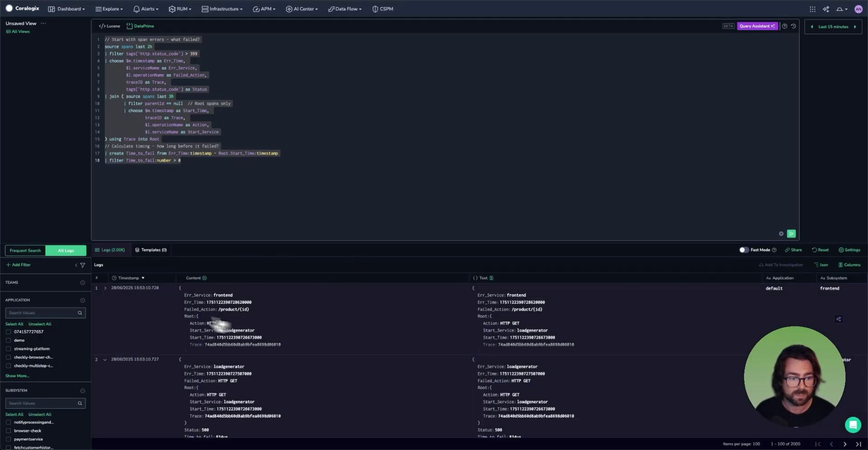
{"action": "left_click", "coordinate": [106, 289]}
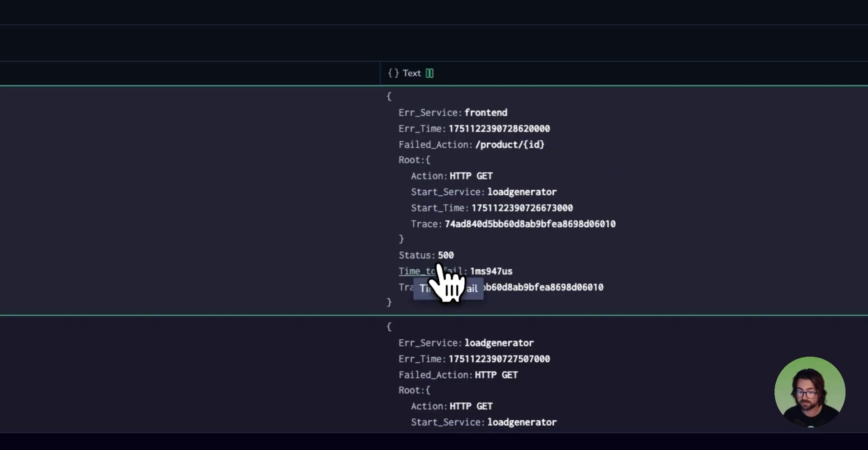
{"action": "scroll", "coordinate": [359, 277], "scroll_direction": "down", "scroll_amount": 6}
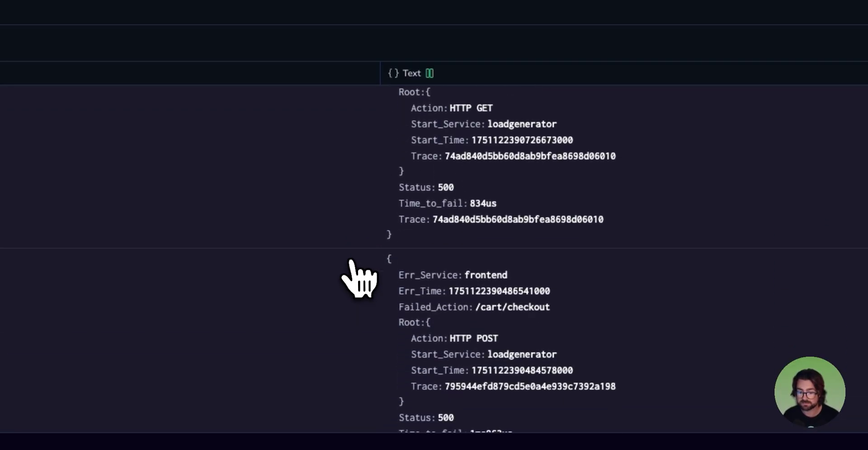
{"action": "scroll", "coordinate": [406, 177], "scroll_direction": "up", "scroll_amount": 2}
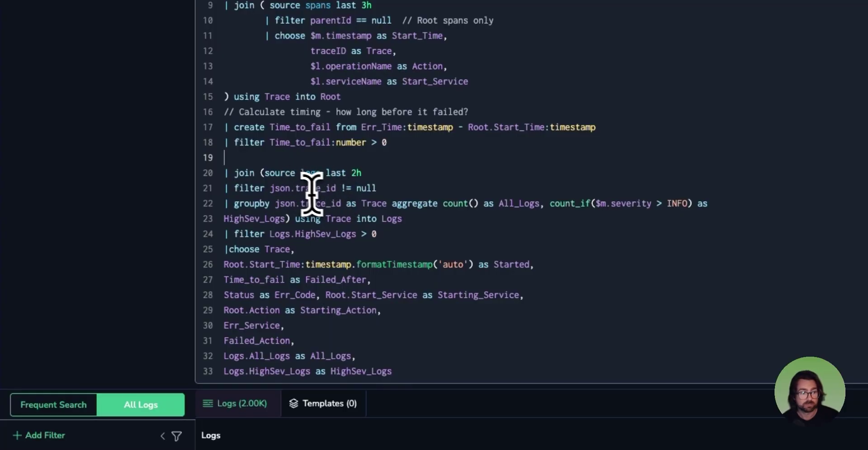
Run the query extended with a 2h logs join by Trace, All_Logs and HighSev_Logs counts and a HighSev_Logs > 0 filter, and review the records
{"action": "left_click", "coordinate": [333, 218]}
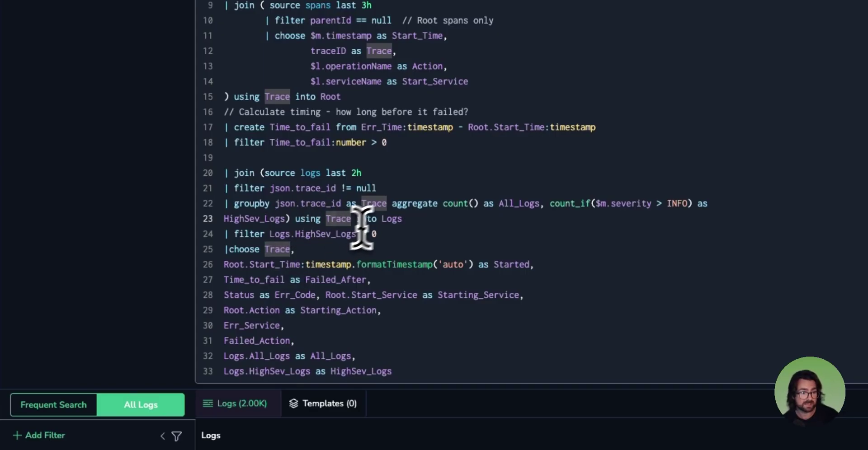
{"action": "left_click", "coordinate": [413, 204]}
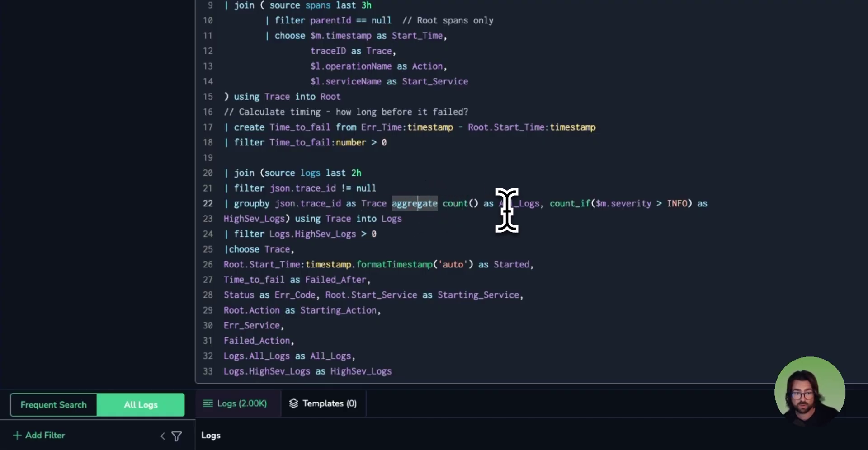
{"action": "mouse_move", "coordinate": [561, 208]}
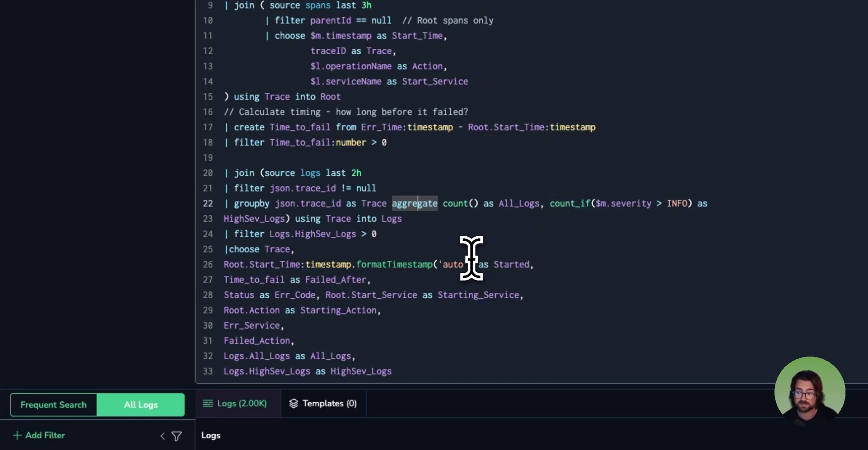
{"action": "left_click", "coordinate": [247, 251]}
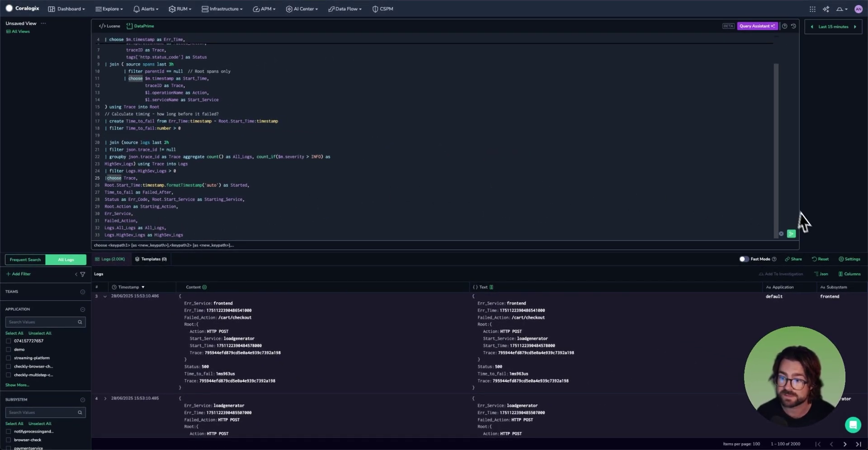
{"action": "left_click", "coordinate": [791, 234]}
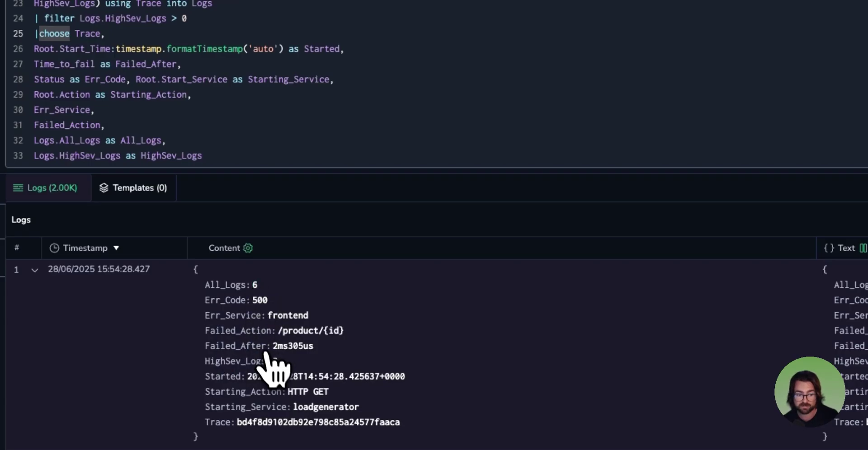
{"action": "scroll", "coordinate": [367, 364], "scroll_direction": "down", "scroll_amount": 1}
{"action": "scroll", "coordinate": [367, 364], "scroll_direction": "down", "scroll_amount": 3}
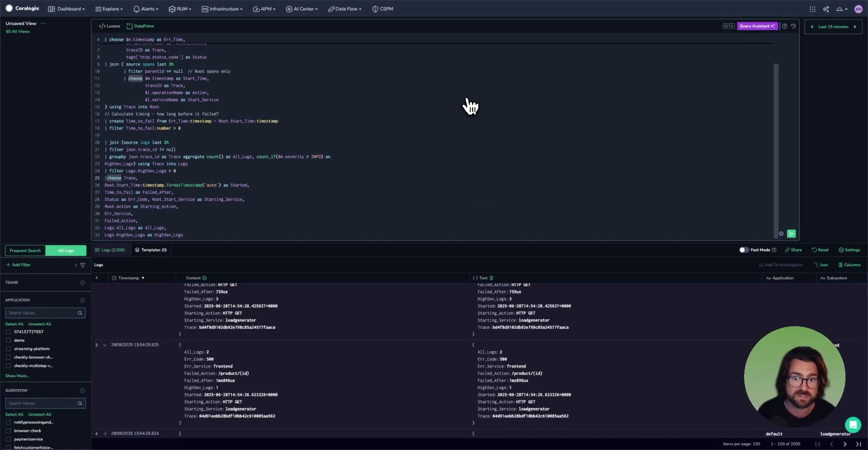
{"action": "scroll", "coordinate": [497, 361], "scroll_direction": "down", "scroll_amount": 5}
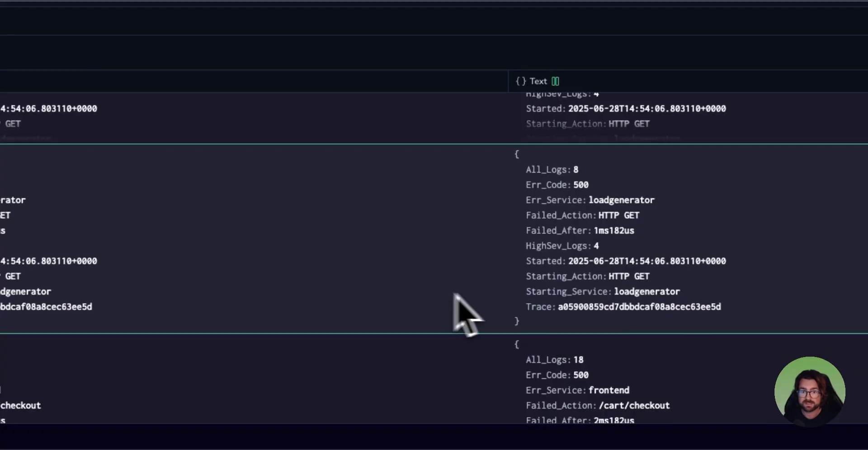